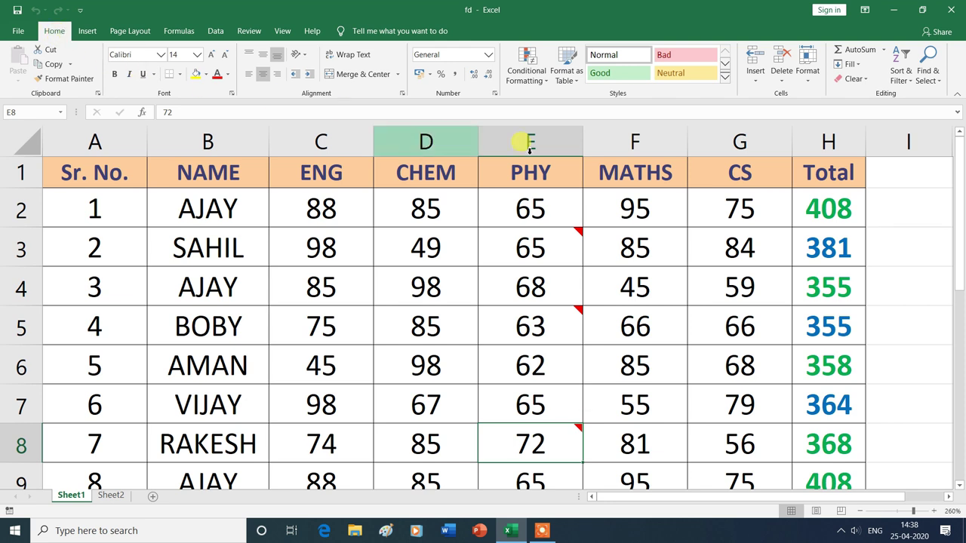
- Reopen the Find dialog to search for 98, moved right of the marks table
left_click(941, 87)
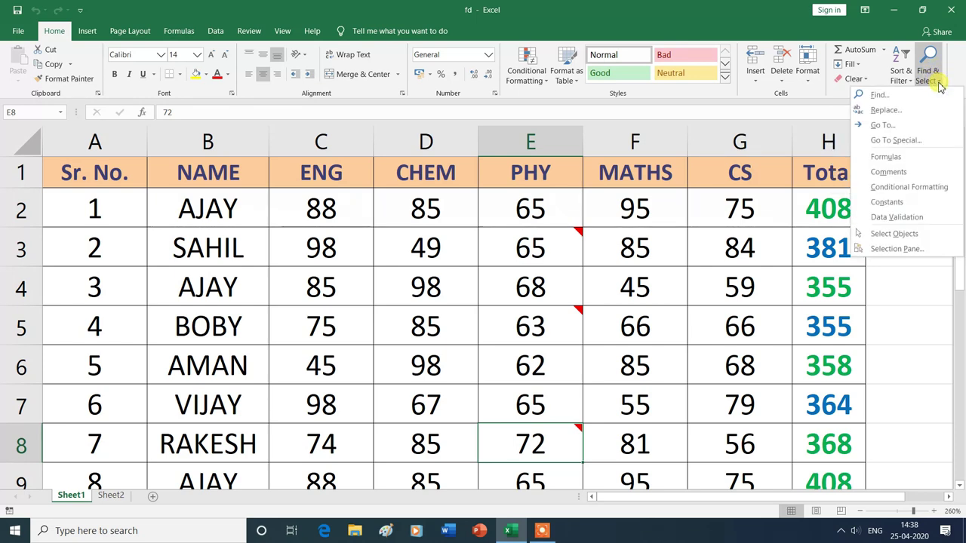
left_click(887, 99)
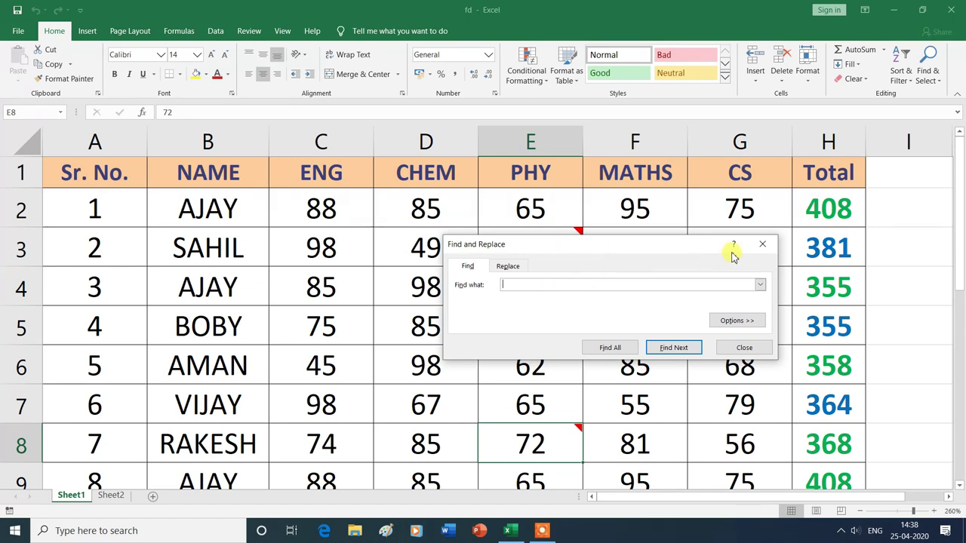
left_click(762, 244)
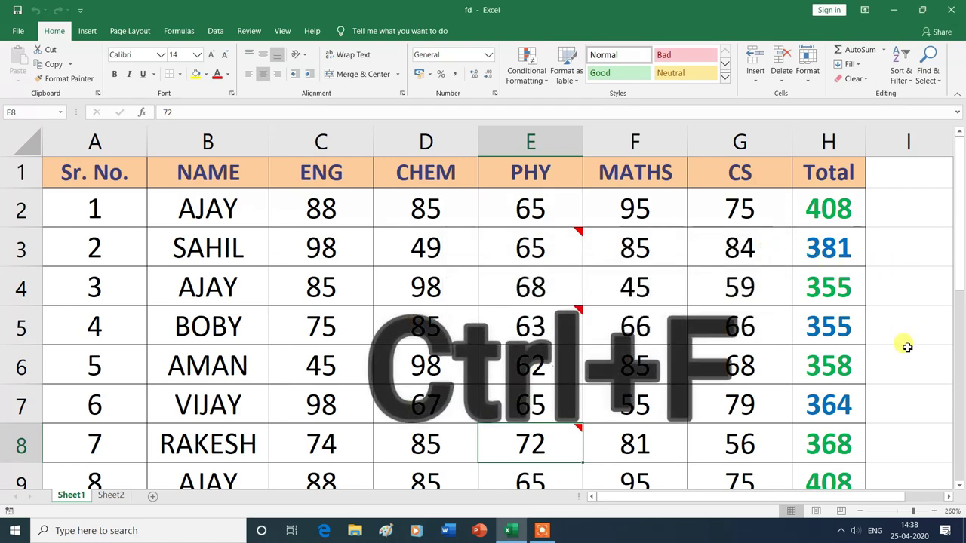
key("ctrl+f")
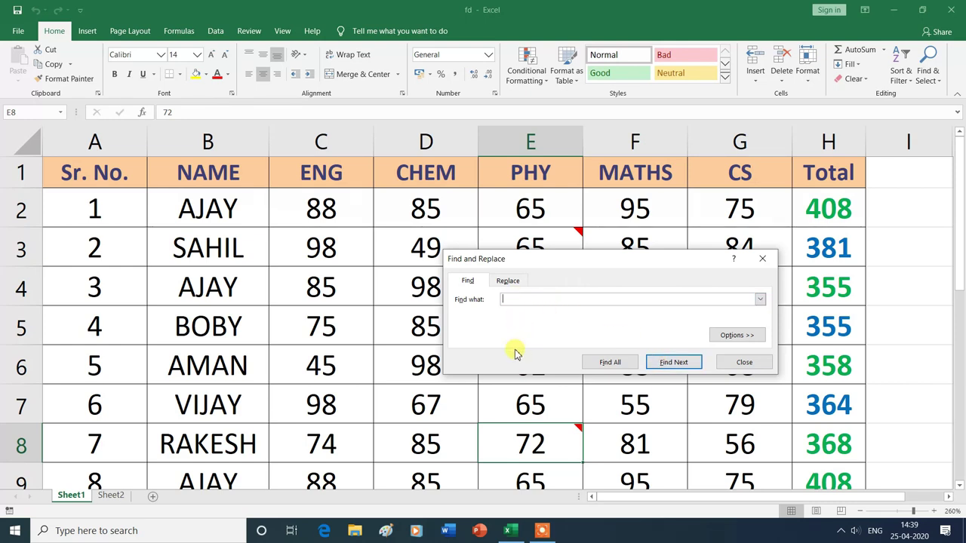
left_click_drag(619, 262, 780, 261)
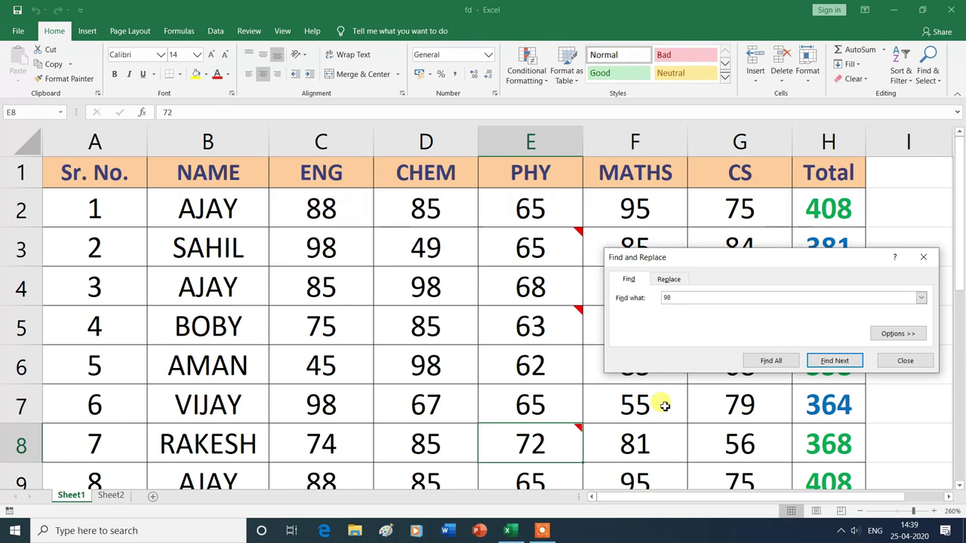
- Step through the 98 cells C3, D4, D6, C7 back to C3, then list all matches
left_click(843, 363)
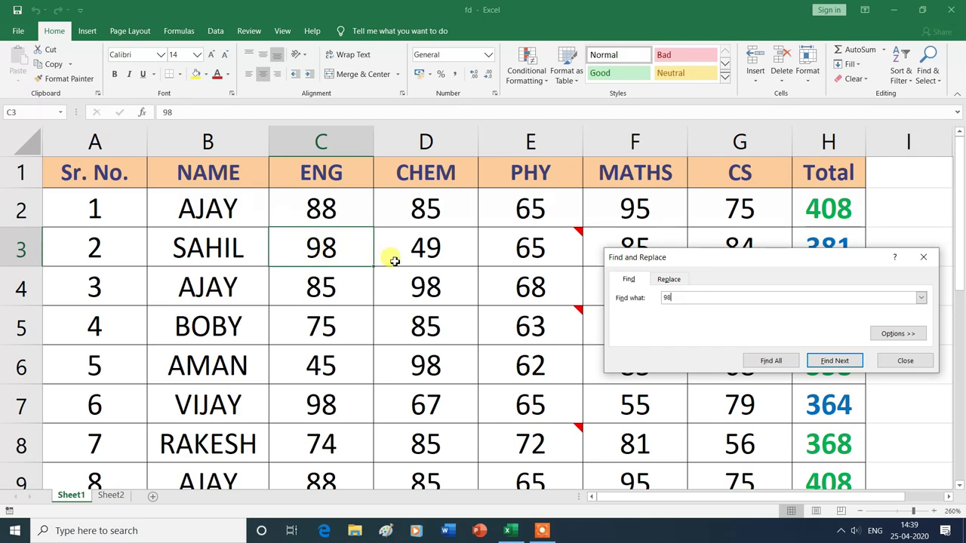
left_click(834, 361)
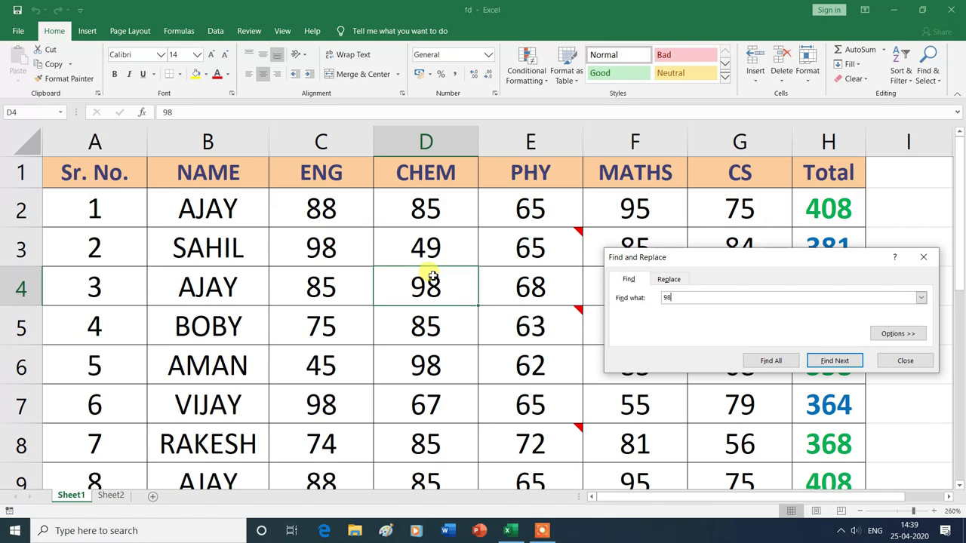
left_click(835, 360)
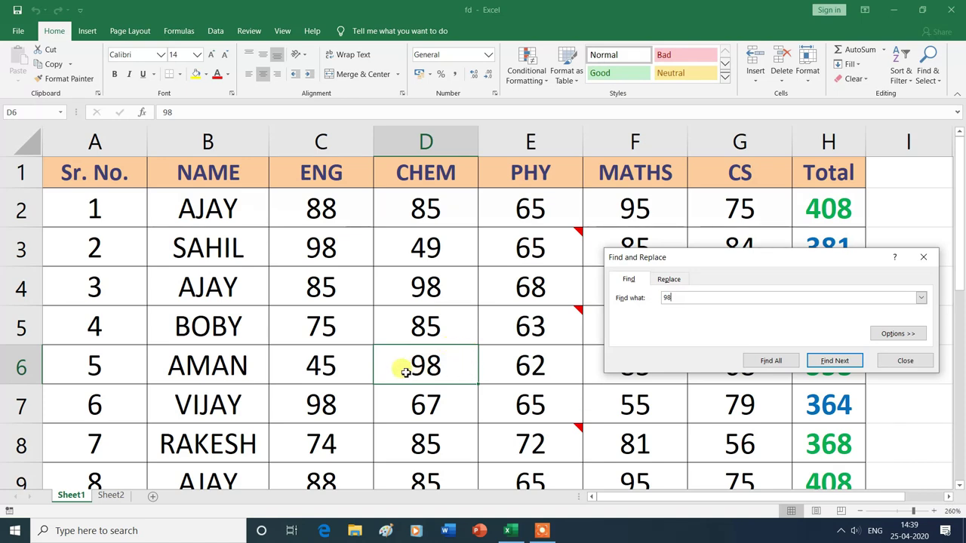
left_click(834, 361)
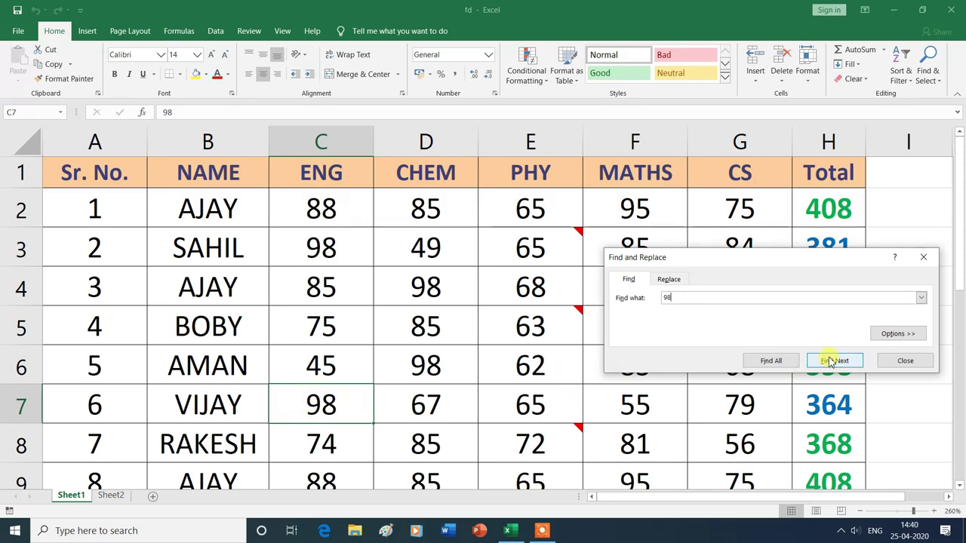
left_click(838, 362)
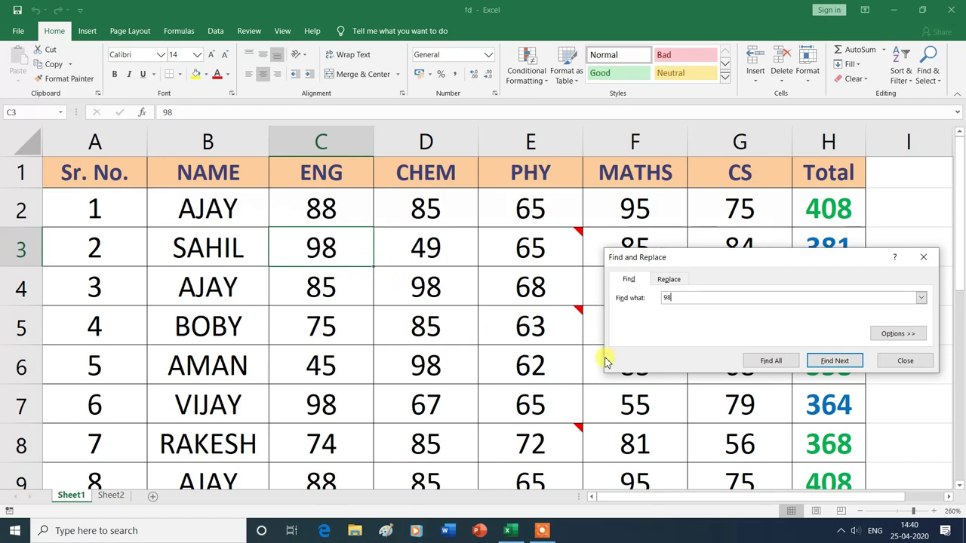
left_click(774, 367)
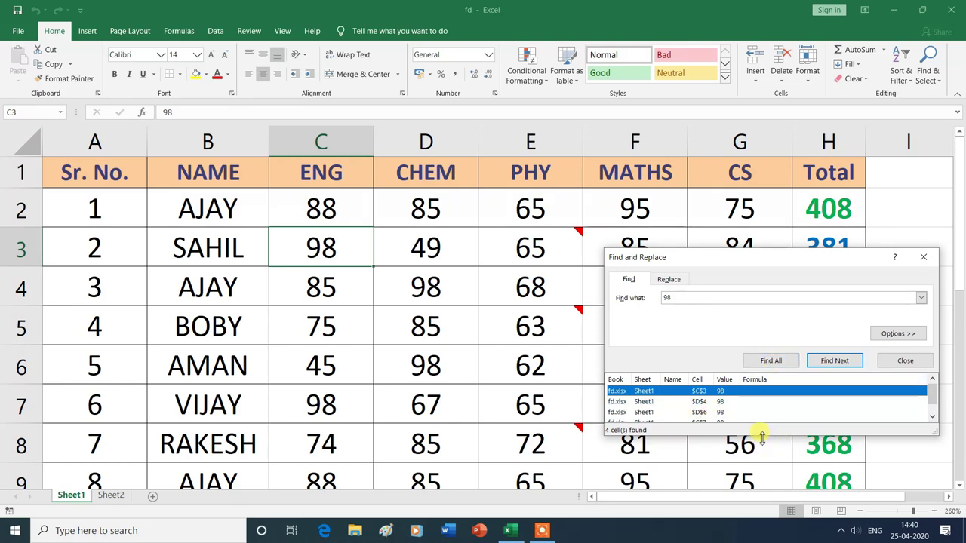
- Enlarge the results list to show all four 98 matches, then jump to C7 and D6
left_click_drag(762, 437, 764, 474)
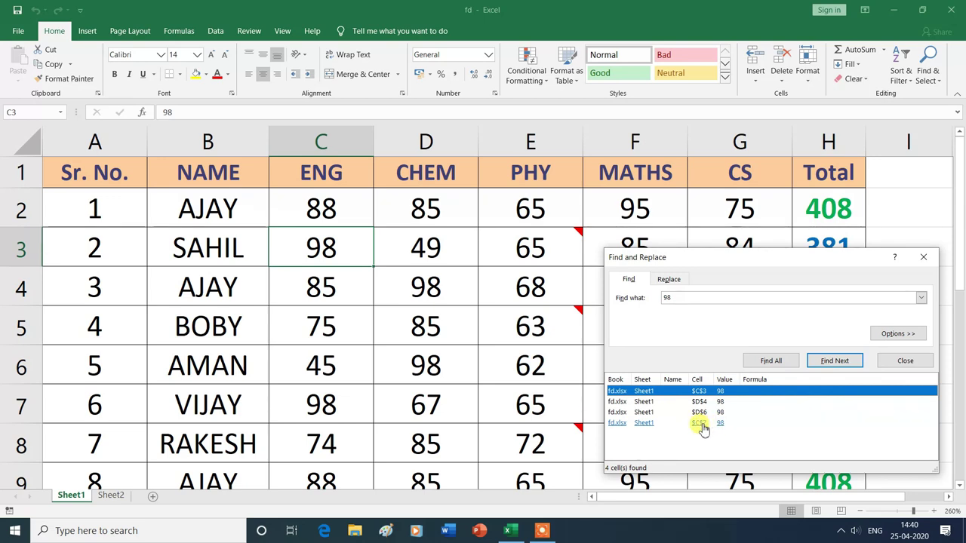
left_click(703, 429)
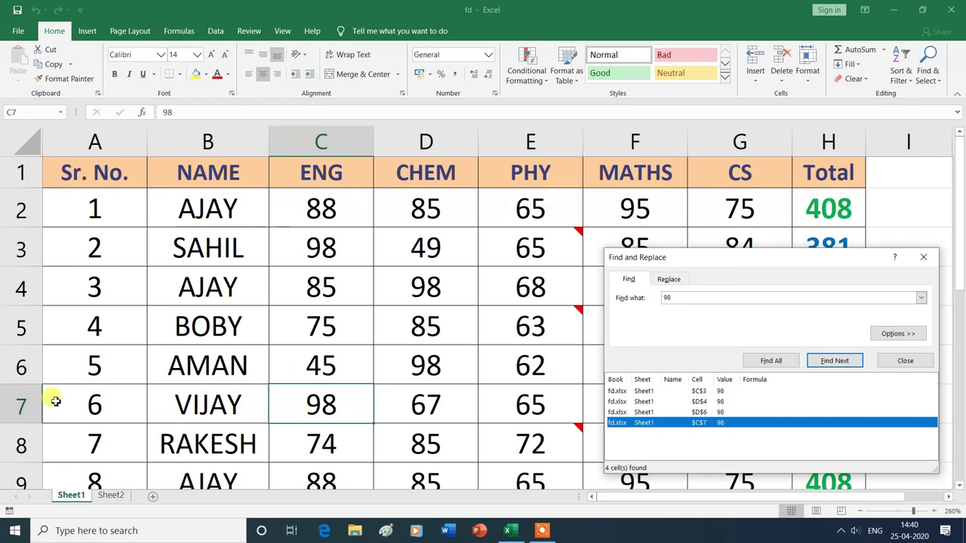
left_click(720, 412)
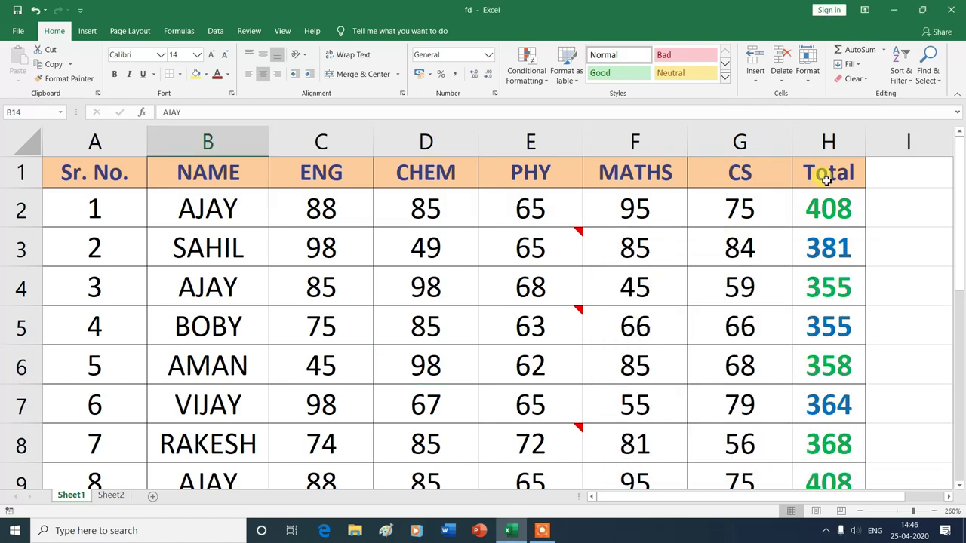
- Open the Replace tab of Find and Replace with the old student name as search text
left_click(941, 85)
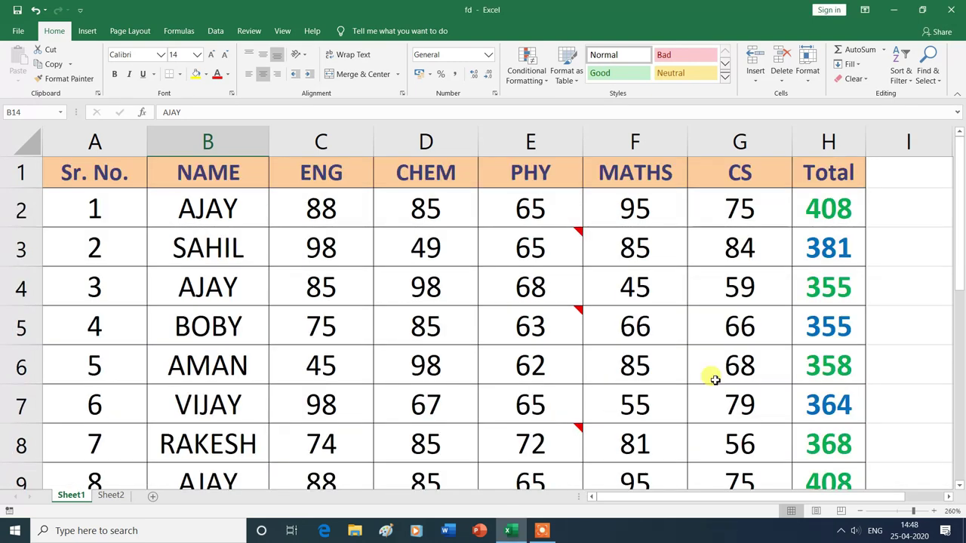
key("ctrl+h")
type("AJAY")
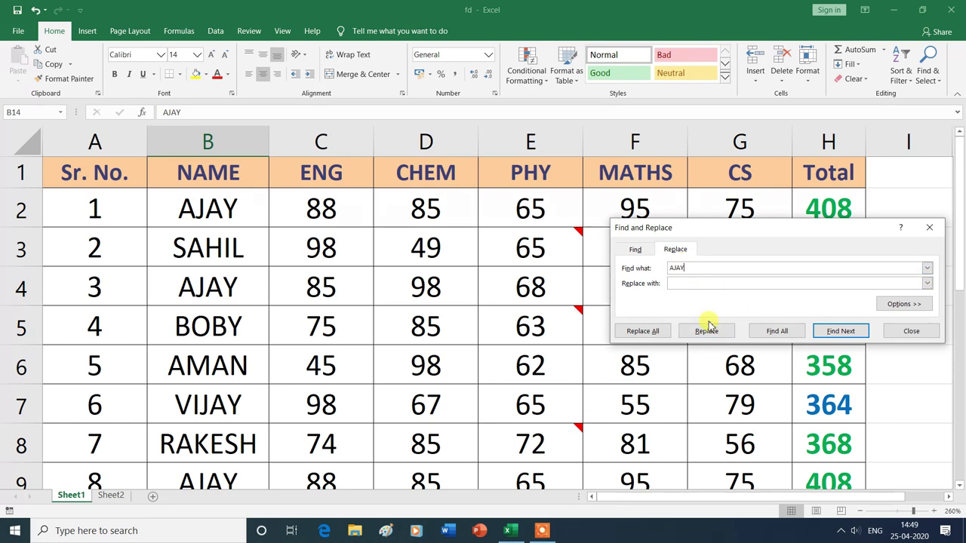
- Enter the new student name as replacement, replace B2 and B4 individually, then replace all remaining matches
left_click(685, 283)
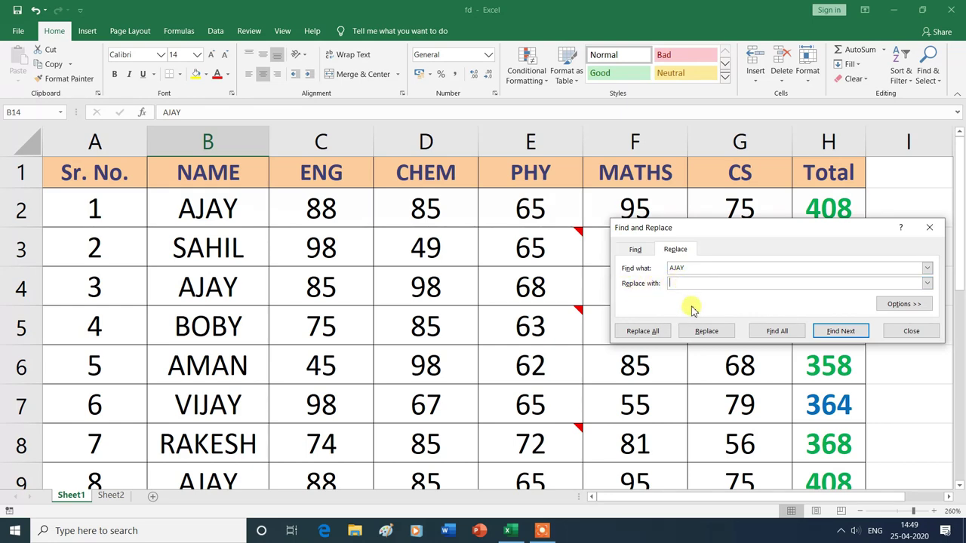
type("ROHIT")
left_click(216, 222)
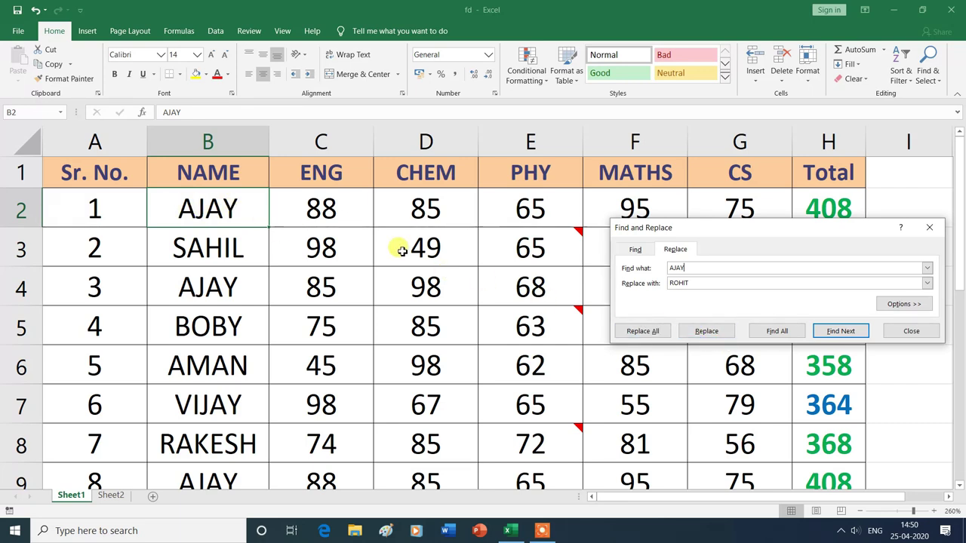
left_click(710, 335)
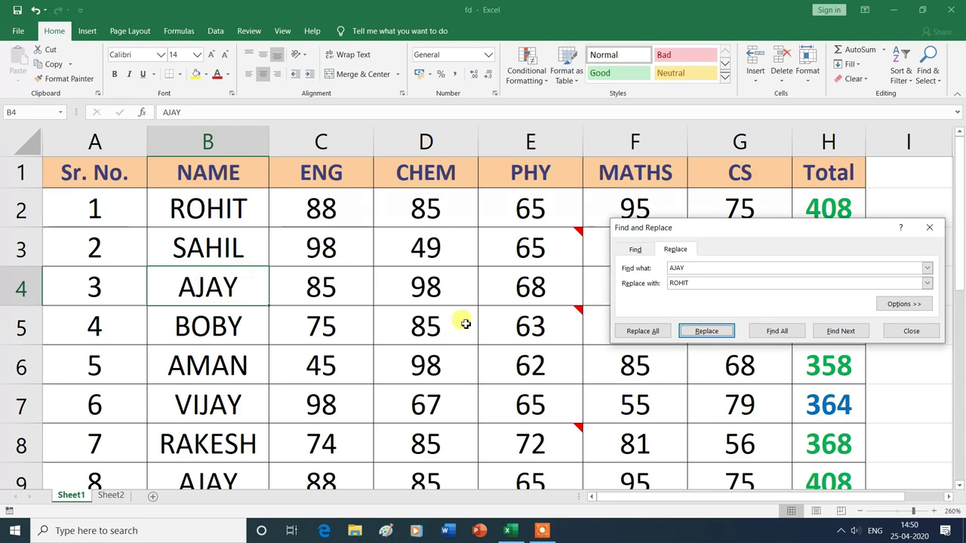
left_click(703, 333)
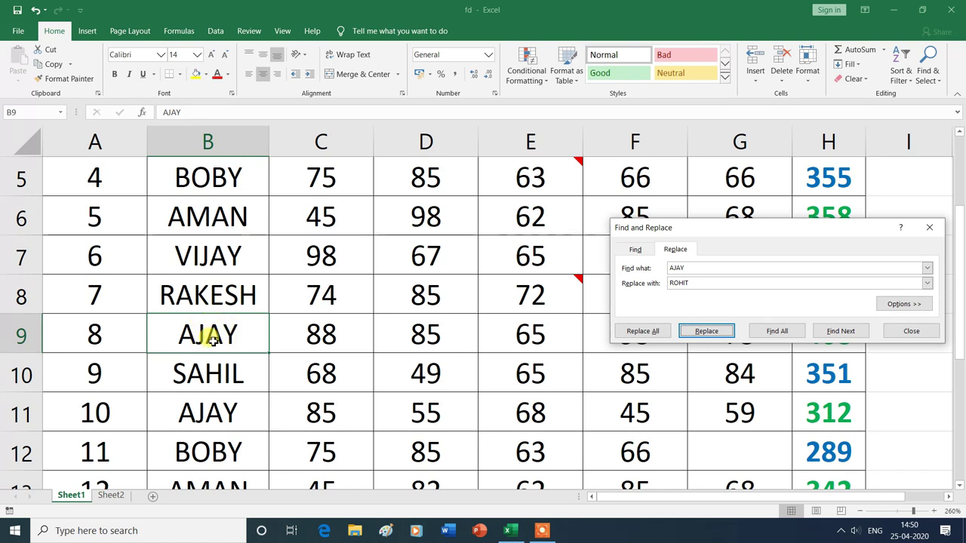
left_click(643, 333)
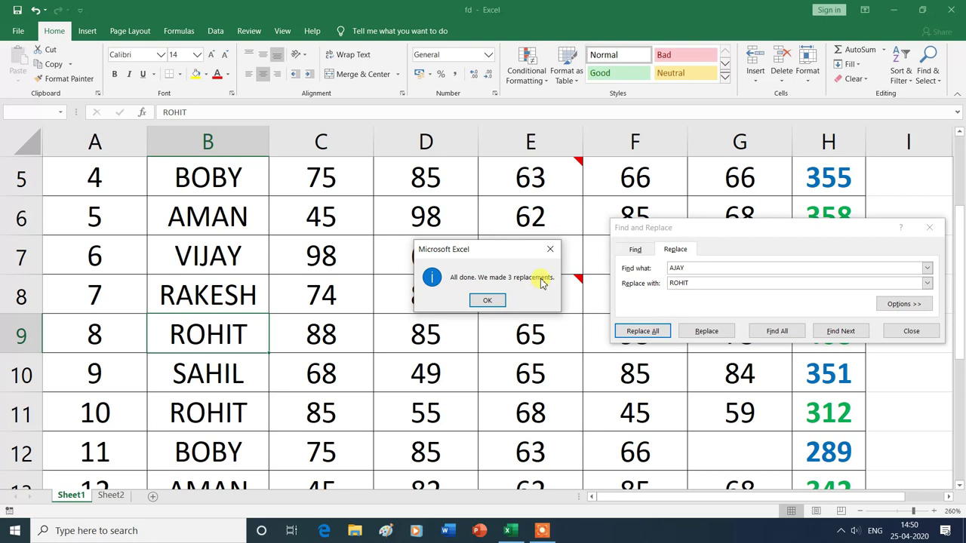
- Dismiss the 3-replacements message and check the NAME column updated in rows 2, 4, 9, 11, 14
left_click(489, 301)
scroll(262, 428, "up", 2)
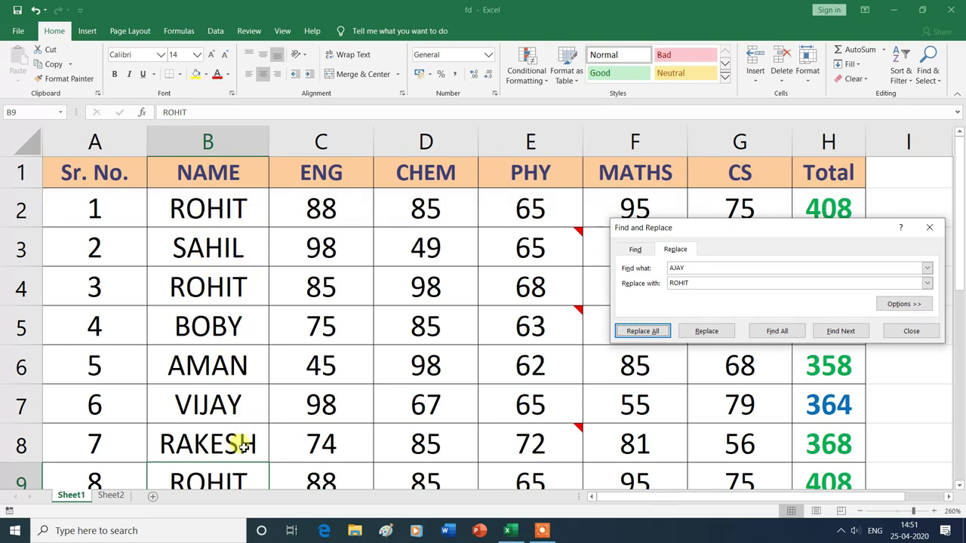
left_click(209, 481)
scroll(209, 481, "down", 1)
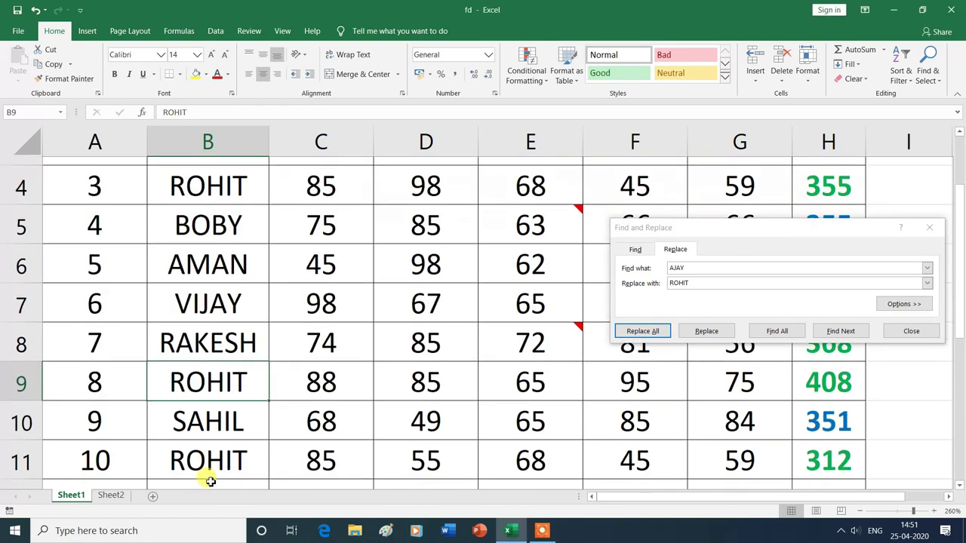
scroll(209, 481, "down", 1)
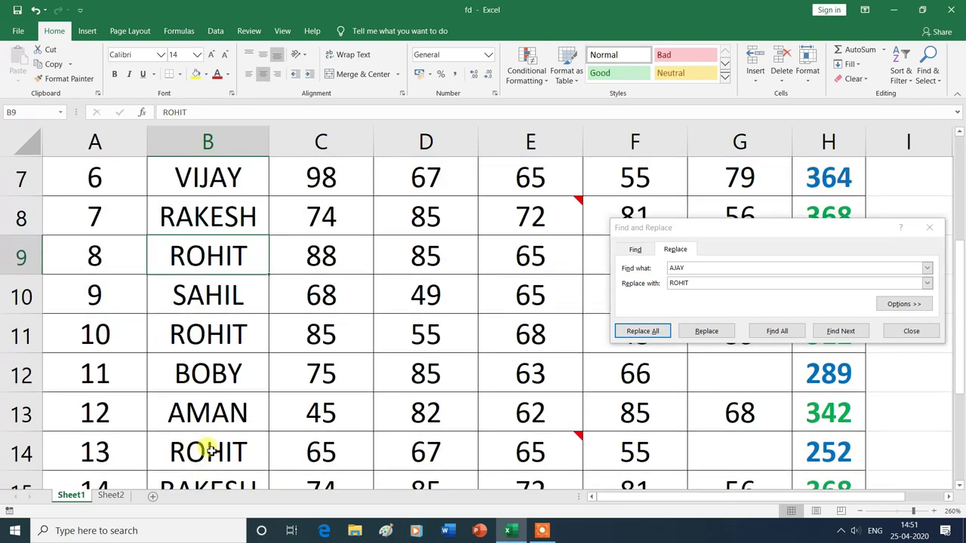